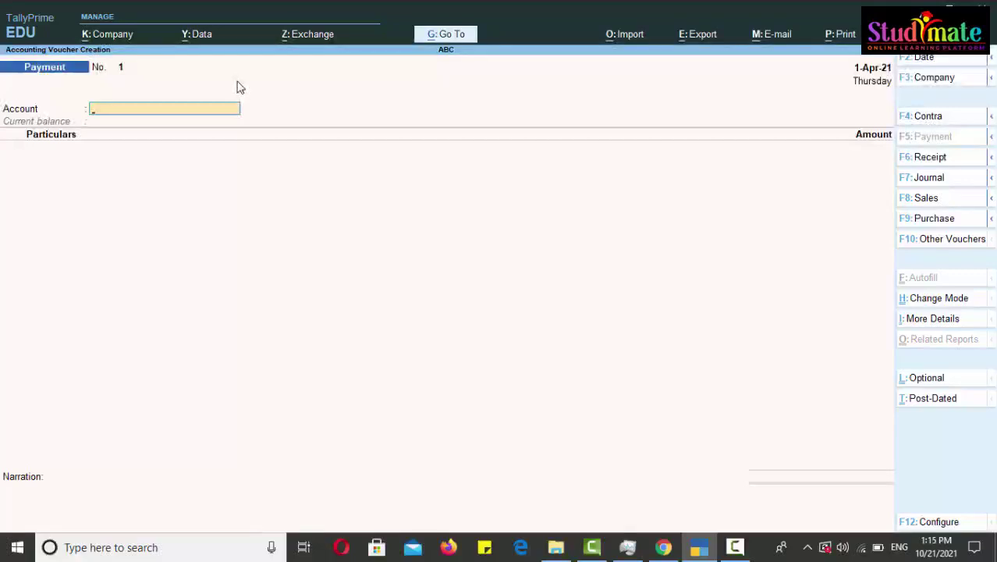
Set the payment voucher's date to 2-4-2021.
{"action": "left_click", "coordinate": [936, 63]}
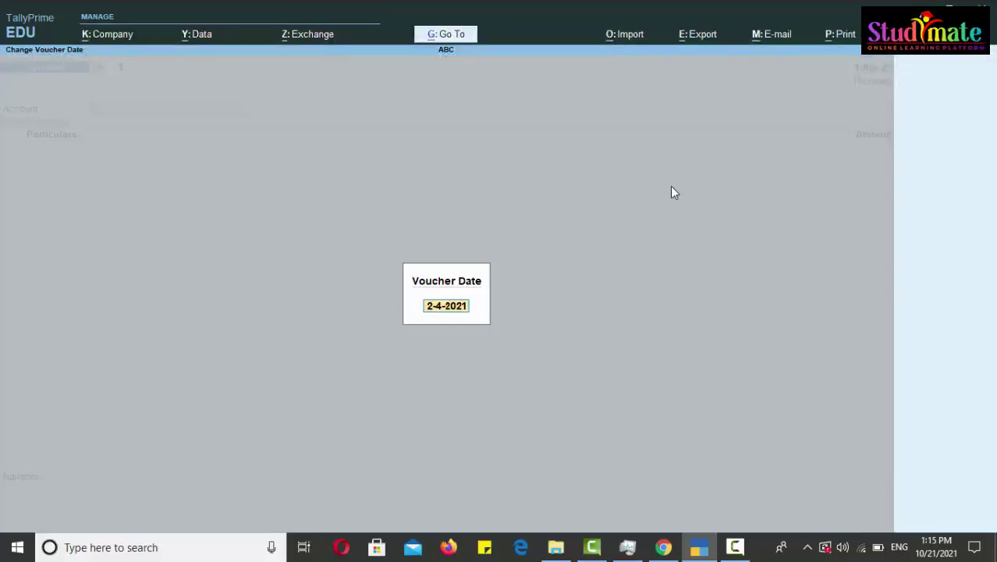
{"action": "key", "text": "Right"}
{"action": "key", "text": "Right"}
{"action": "key", "text": "Right"}
{"action": "key", "text": "Right"}
{"action": "key", "text": "Return"}
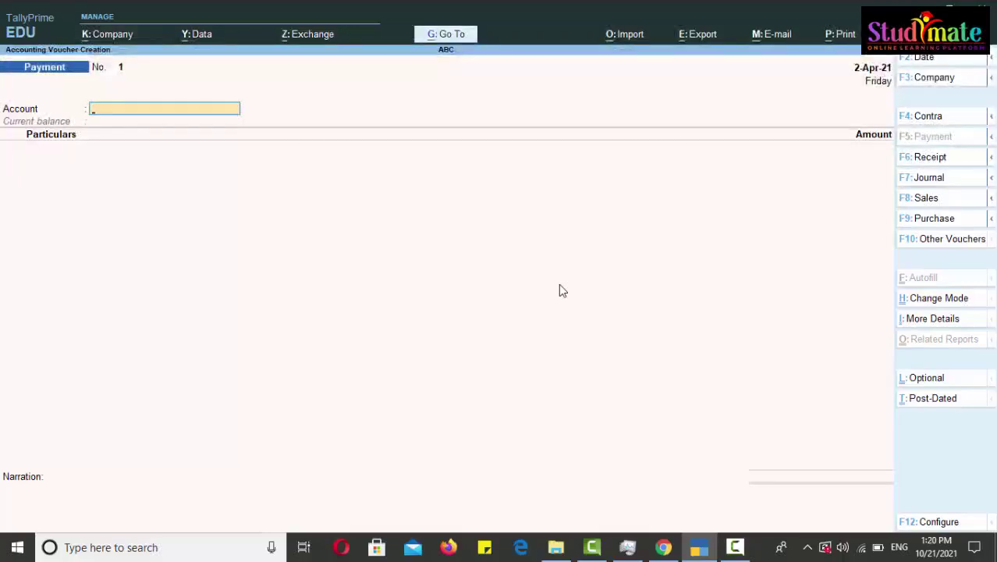
Choose Cash as the payment account and enter Cnc Company Ambala in the particulars with an amount of 4500.
{"action": "type", "text": "C"}
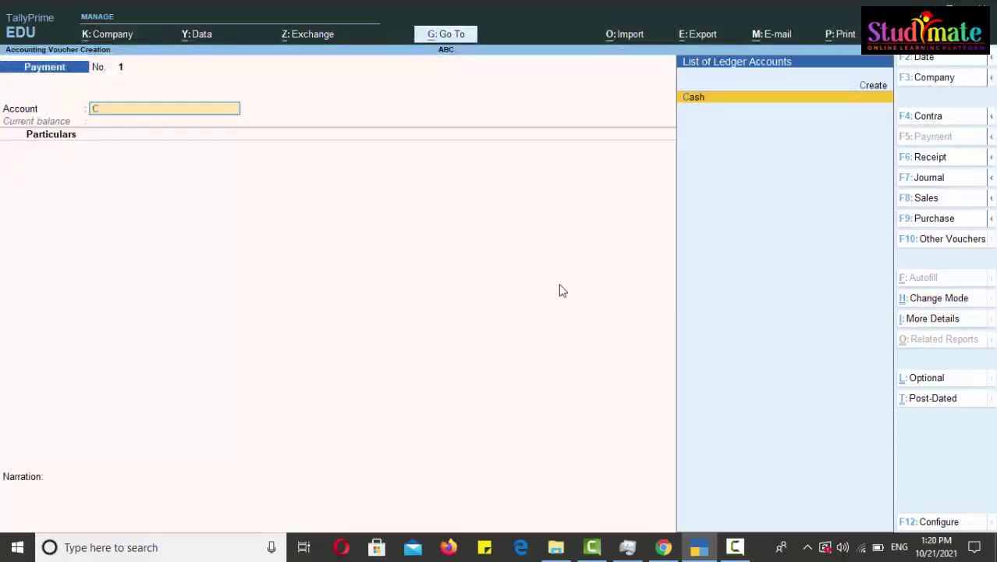
{"action": "key", "text": "BackSpace"}
{"action": "type", "text": "C"}
{"action": "key", "text": "Return"}
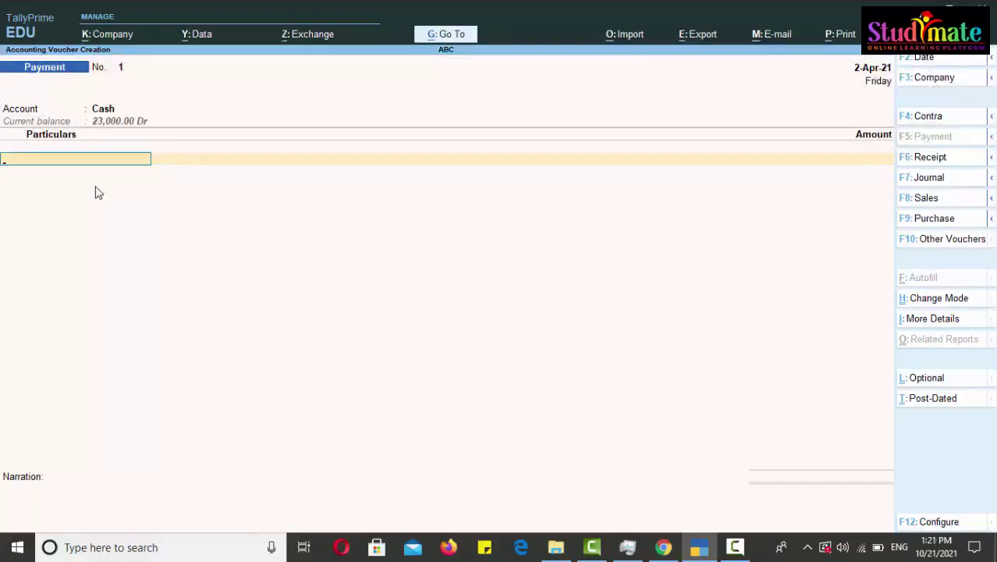
{"action": "type", "text": "C"}
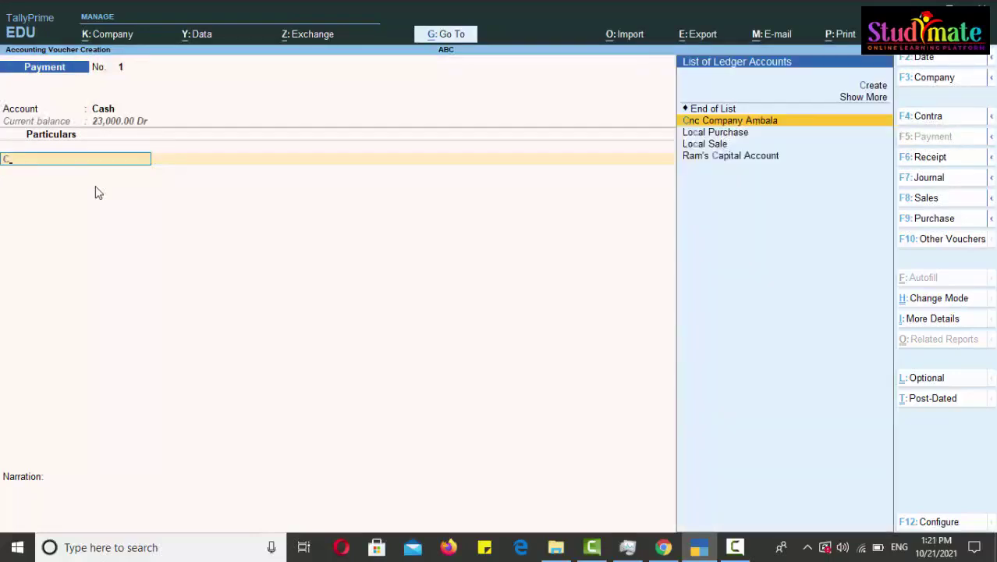
{"action": "key", "text": "Return"}
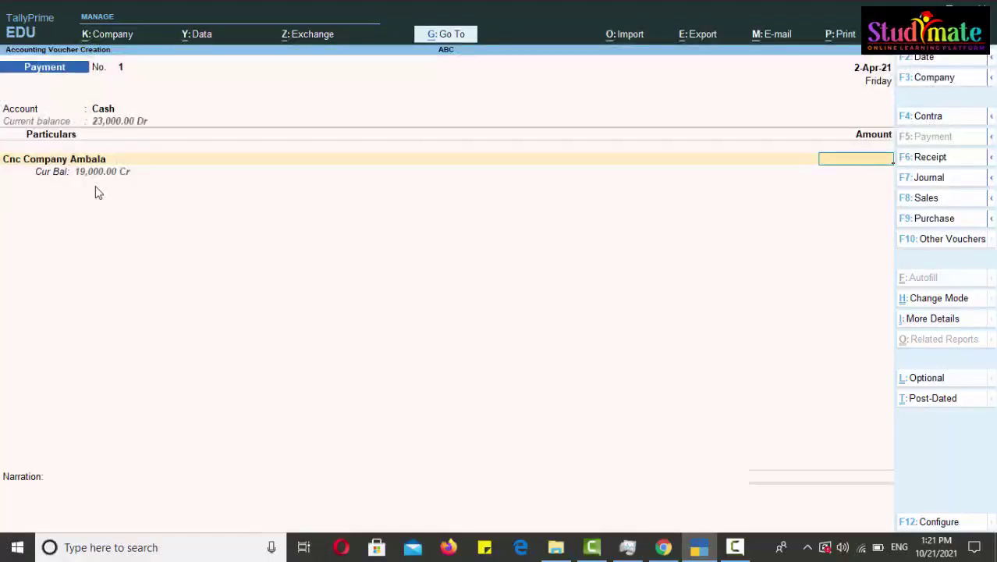
{"action": "type", "text": "4500"}
{"action": "key", "text": "Return"}
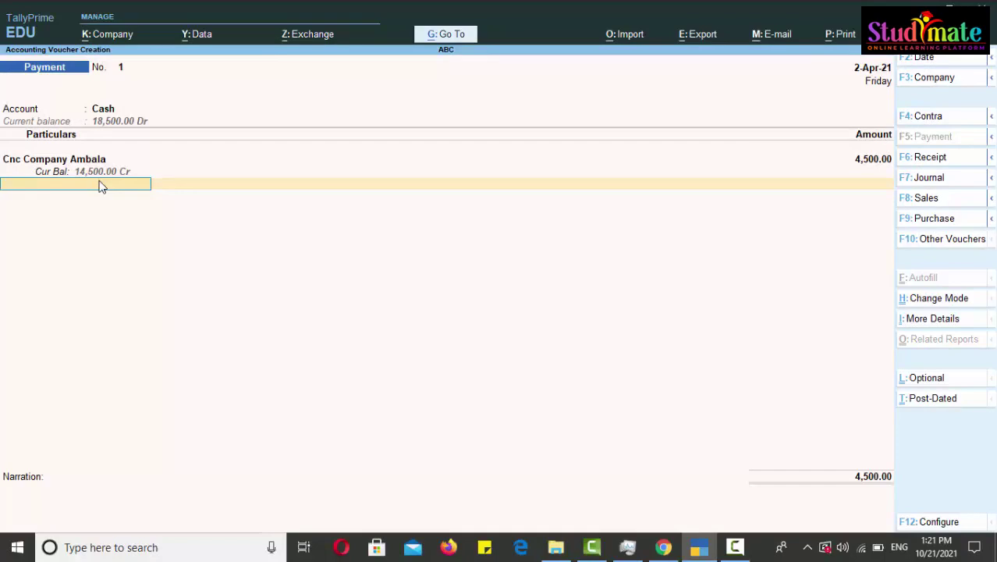
Finish the payment entries, add the narration "PAYMENT PAID TO CNC 4500" and save the voucher.
{"action": "key", "text": "Return"}
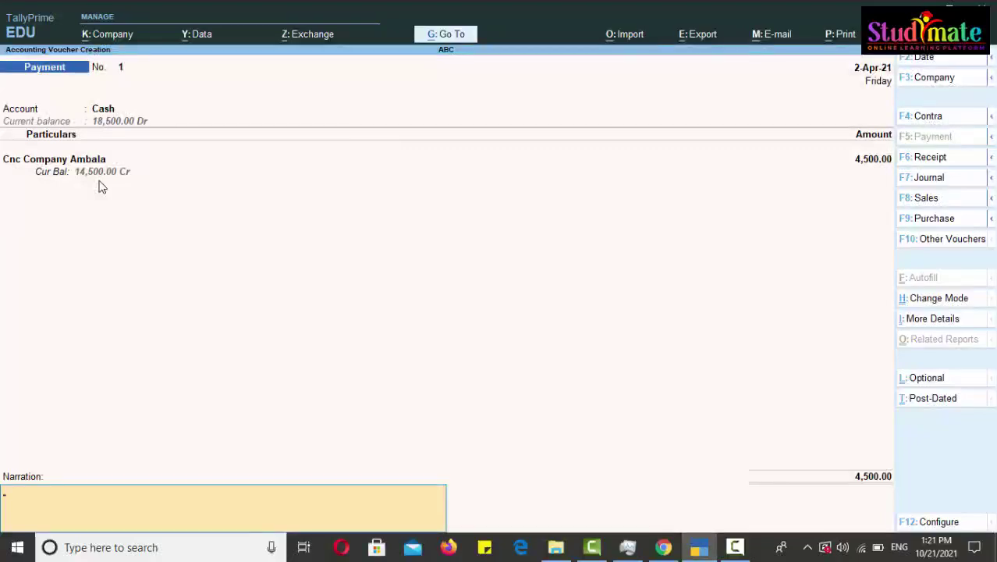
{"action": "type", "text": "PAYMENT PAID TO CNC 4500"}
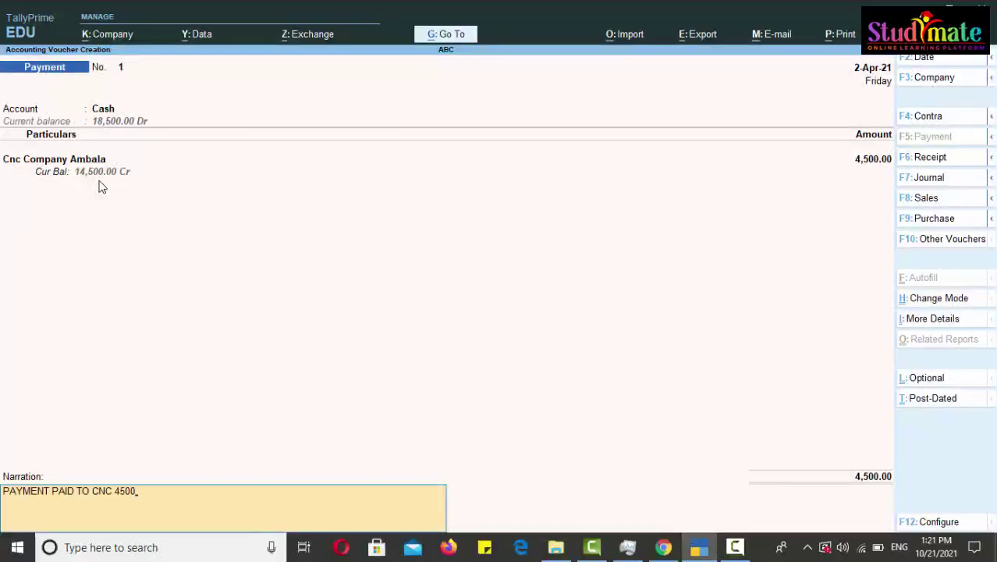
{"action": "key", "text": "Return"}
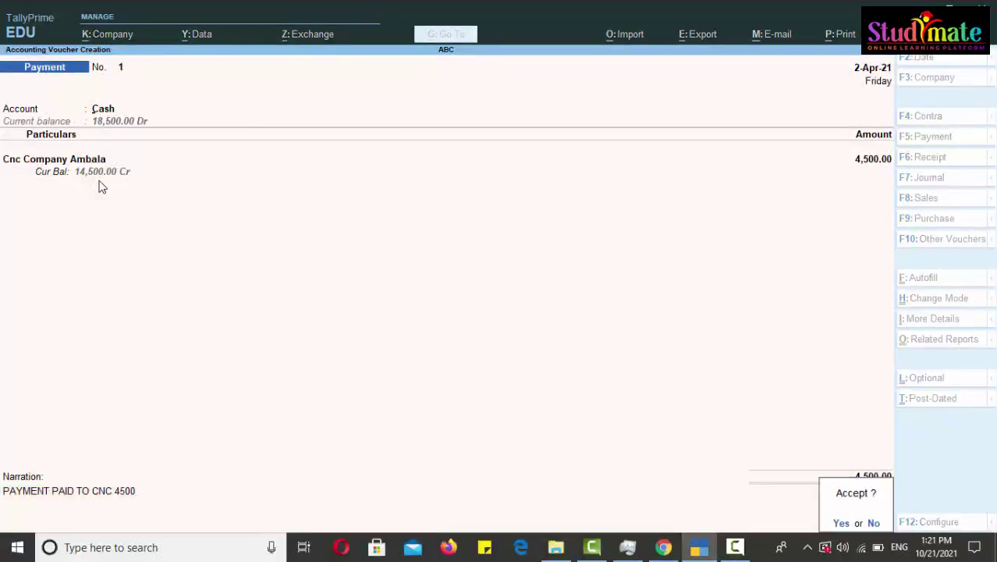
{"action": "key", "text": "y"}
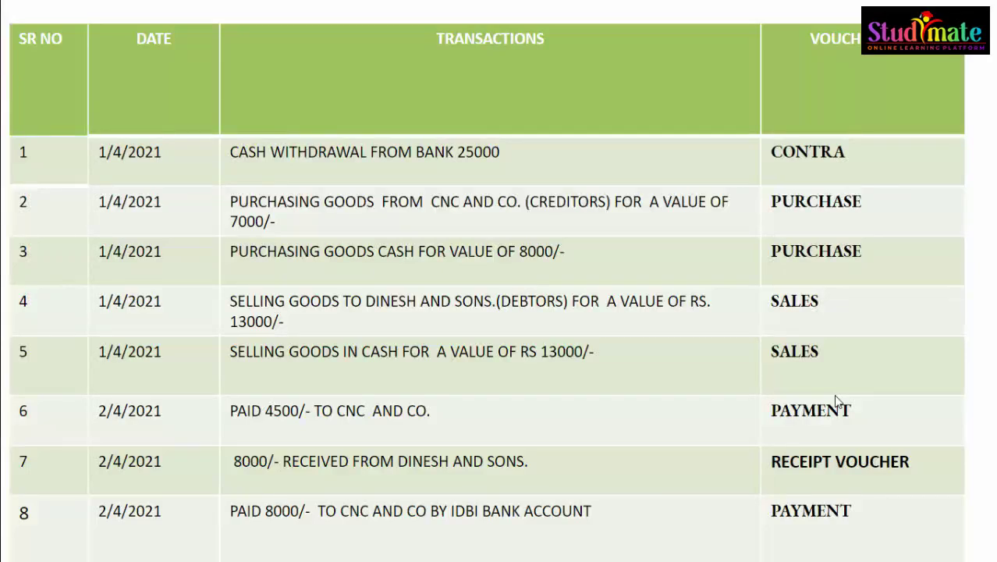
Return to TallyPrime and start a receipt voucher with Cash as the account.
{"action": "key", "text": "alt+Tab"}
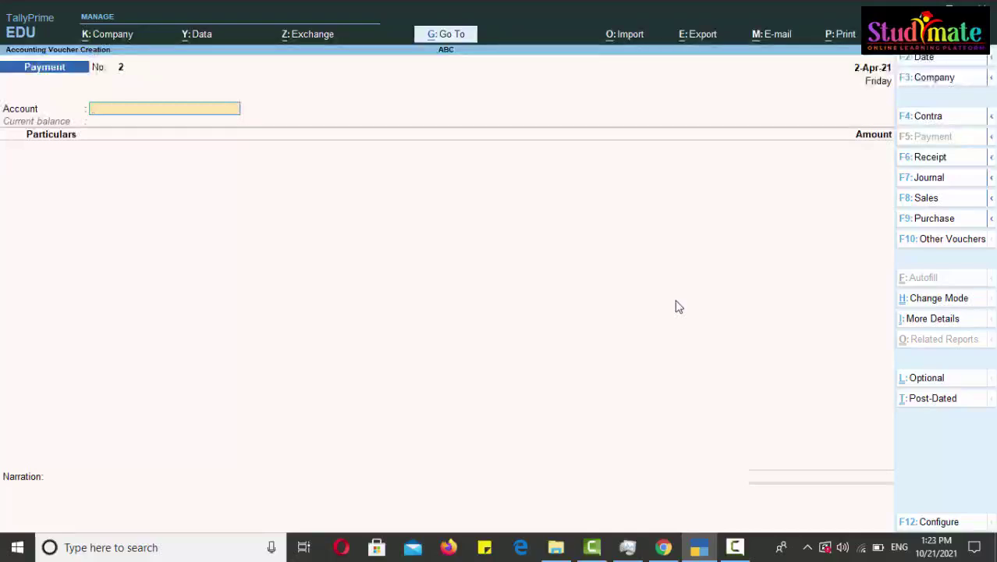
{"action": "left_click", "coordinate": [930, 157]}
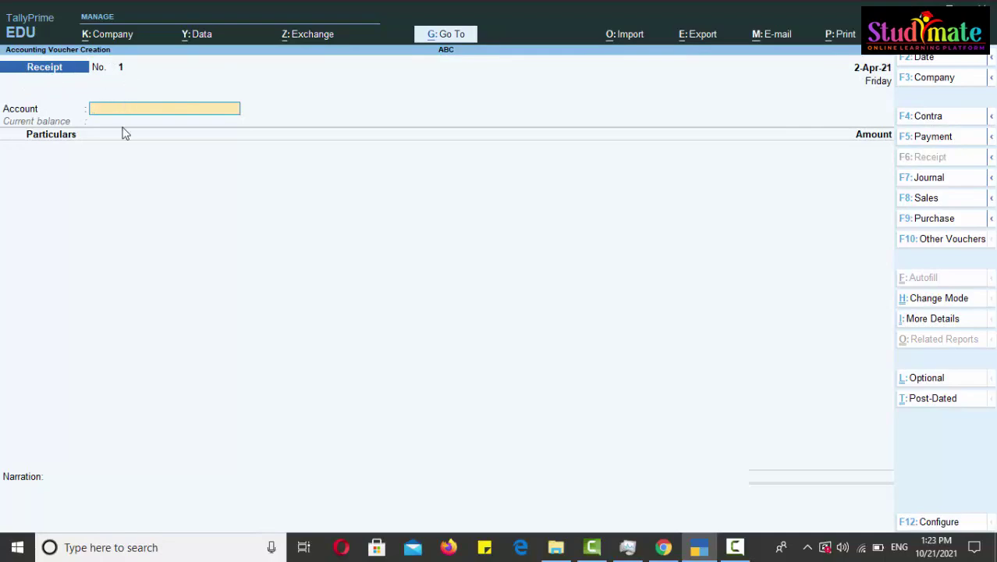
{"action": "key", "text": "Escape"}
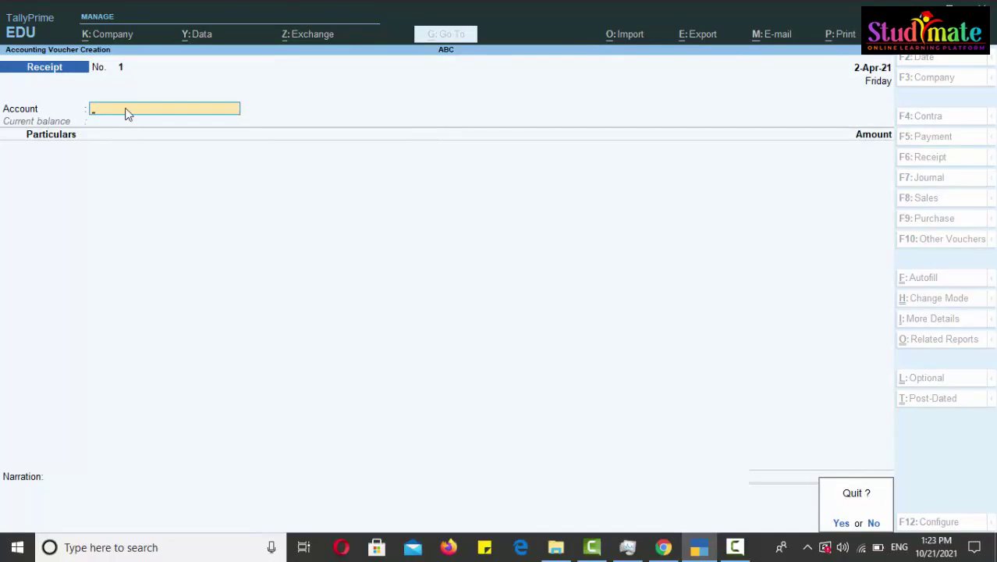
{"action": "type", "text": "nC"}
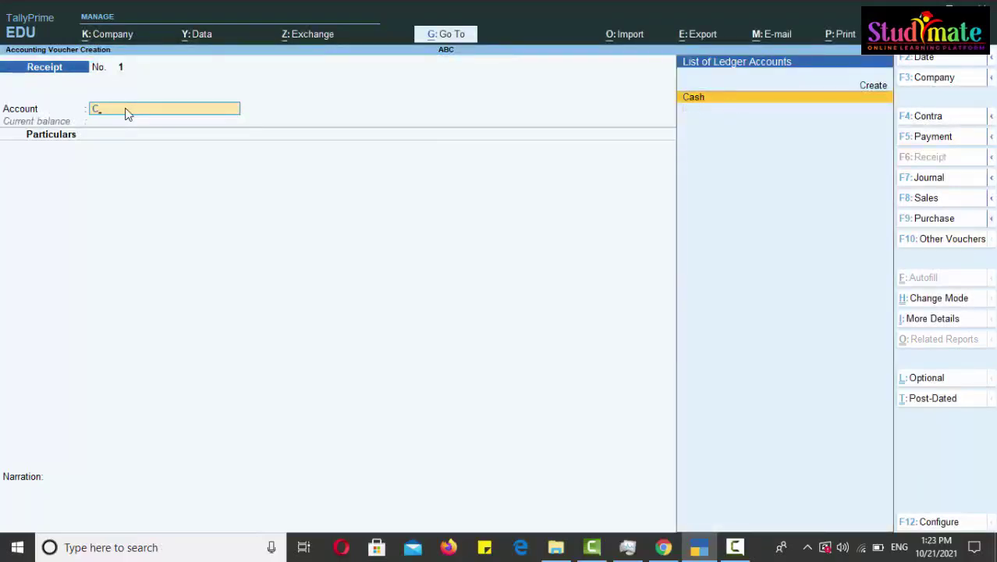
{"action": "key", "text": "Return"}
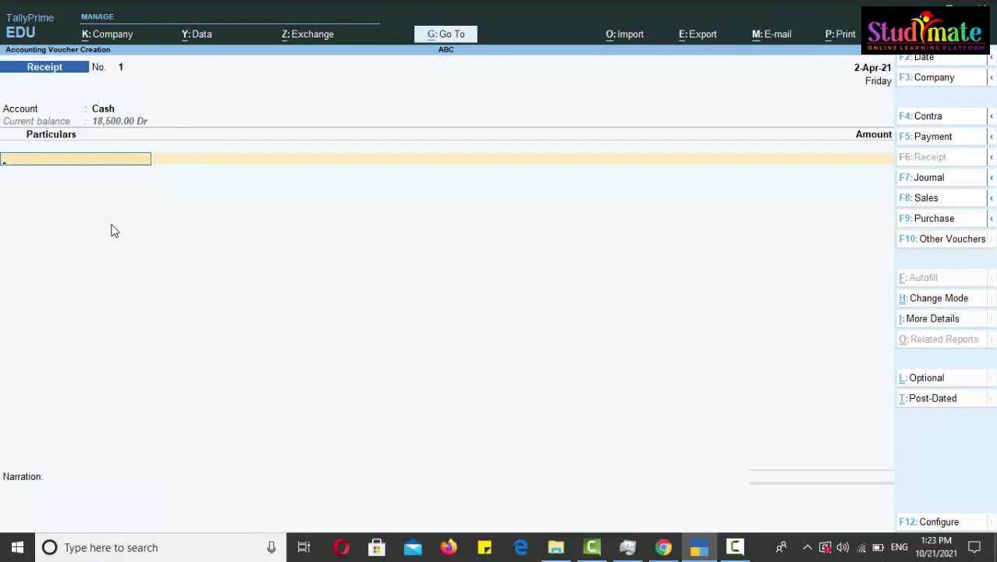
Enter Dinesh and Sons in the receipt's particulars with an amount of 8000 and finish the entry list.
{"action": "type", "text": "D"}
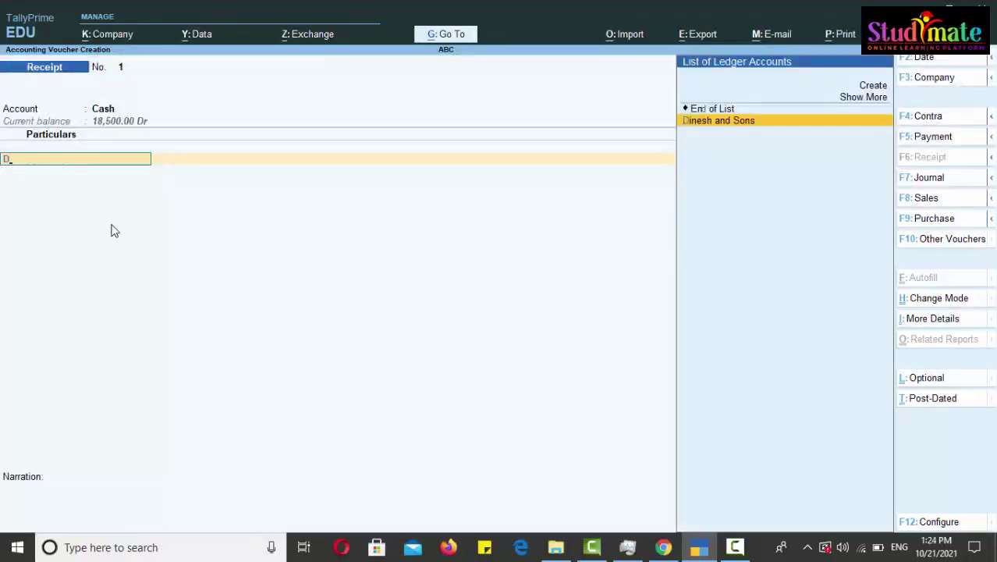
{"action": "key", "text": "Return"}
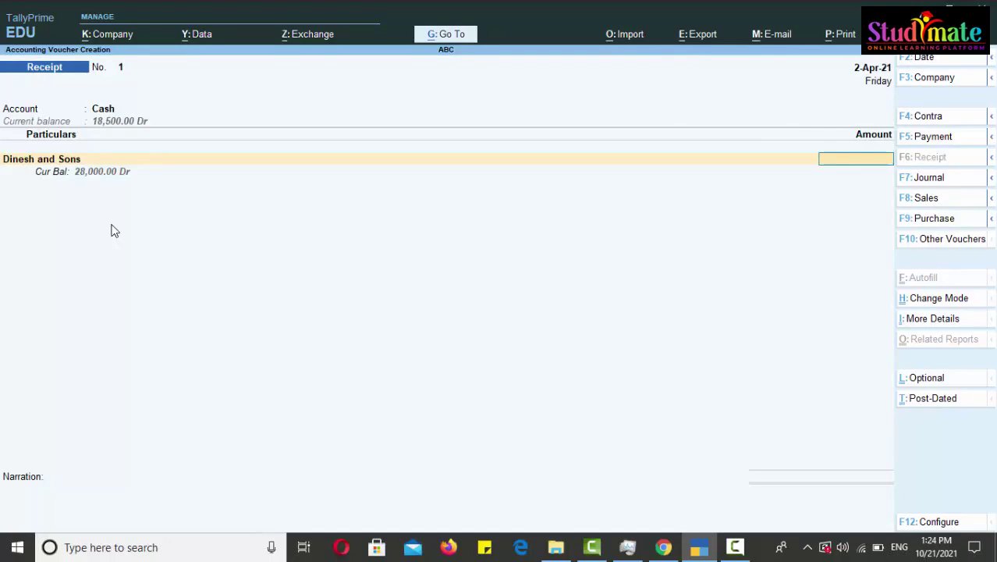
{"action": "type", "text": "8"}
{"action": "type", "text": "000"}
{"action": "key", "text": "Return"}
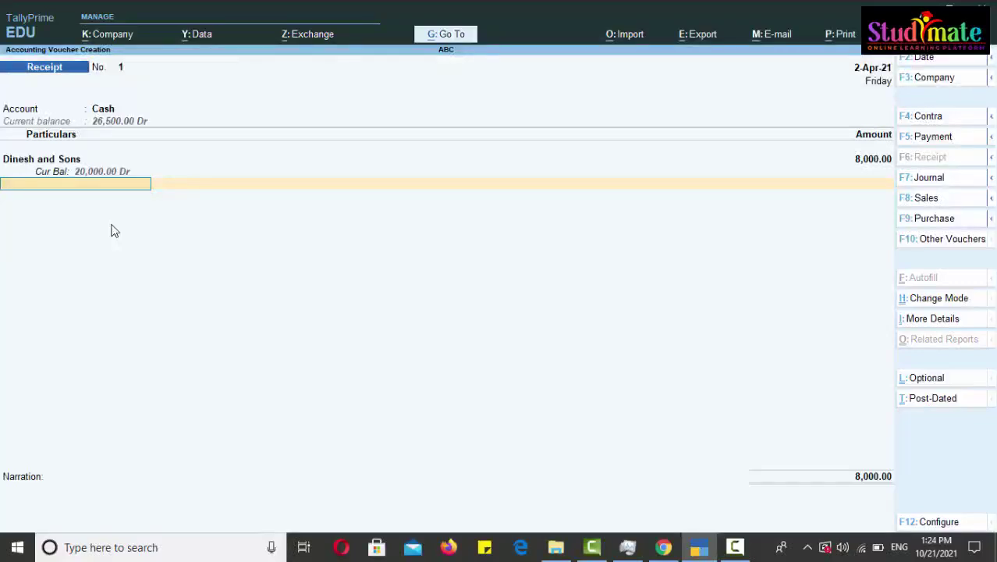
{"action": "key", "text": "Return"}
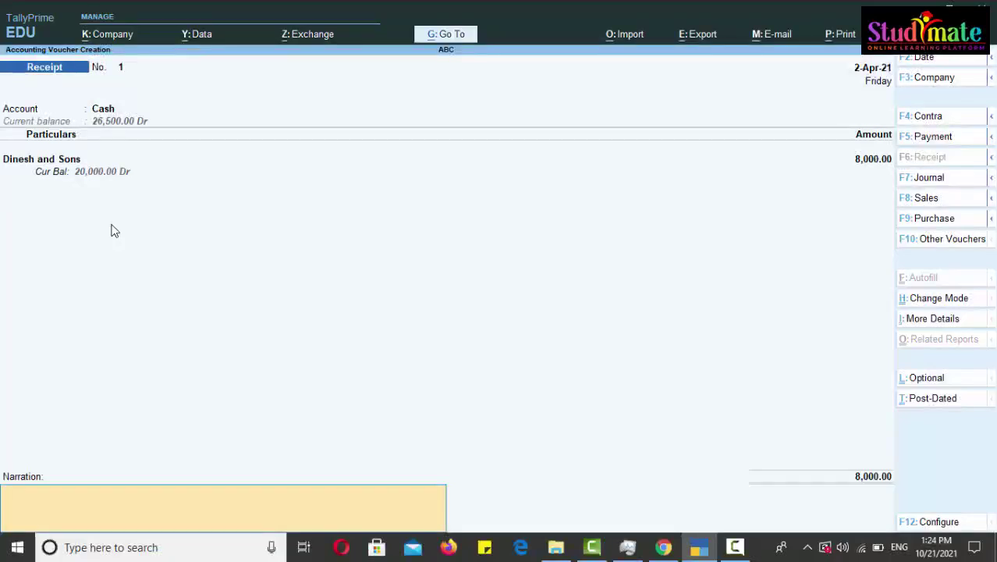
{"action": "key", "text": "BackSpace"}
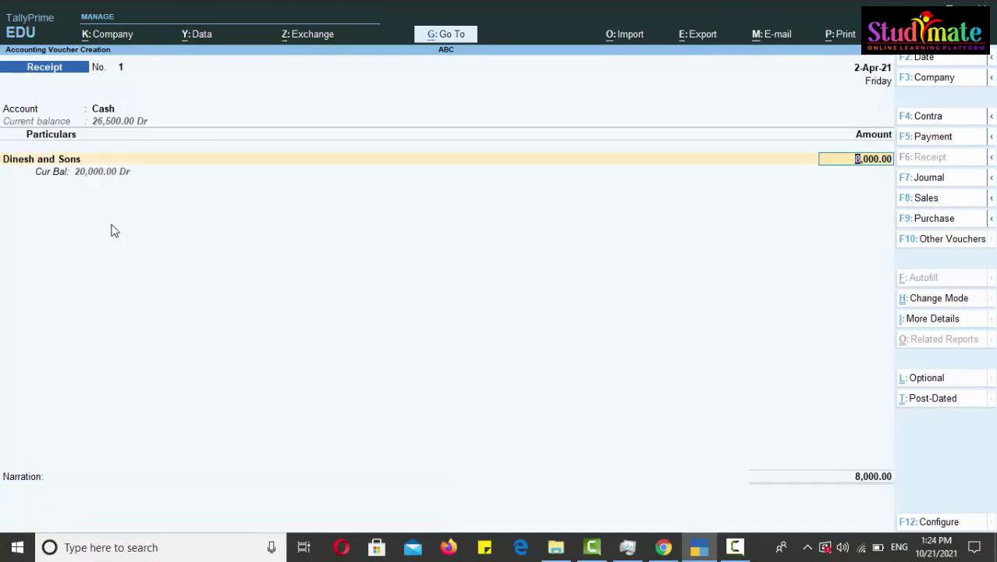
{"action": "key", "text": "Return"}
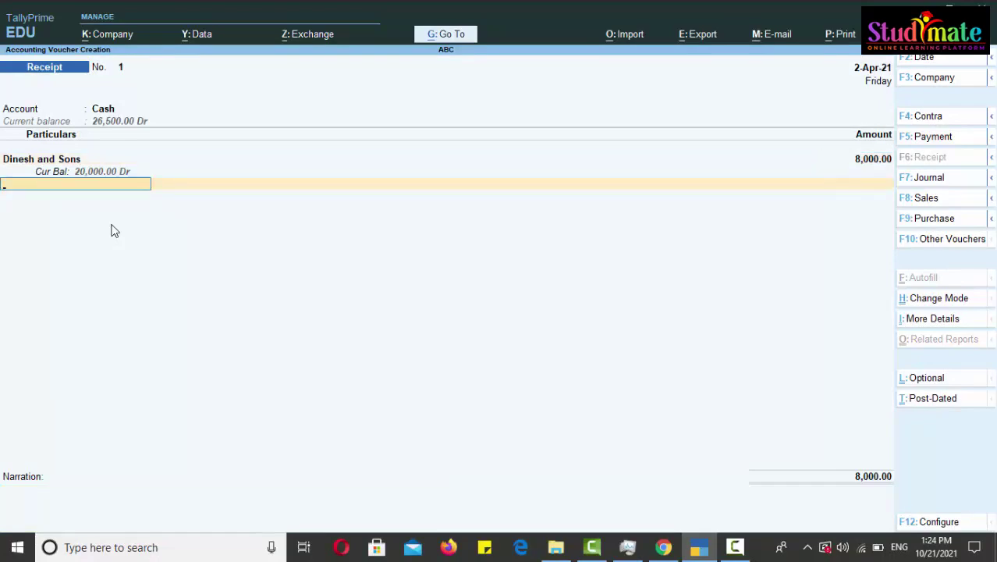
{"action": "type", "text": "D"}
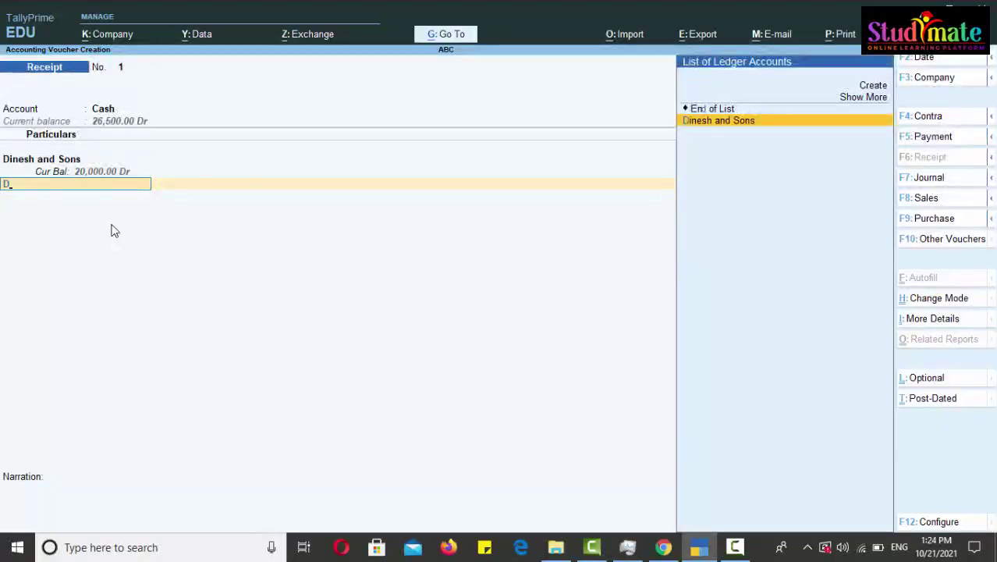
{"action": "key", "text": "Return"}
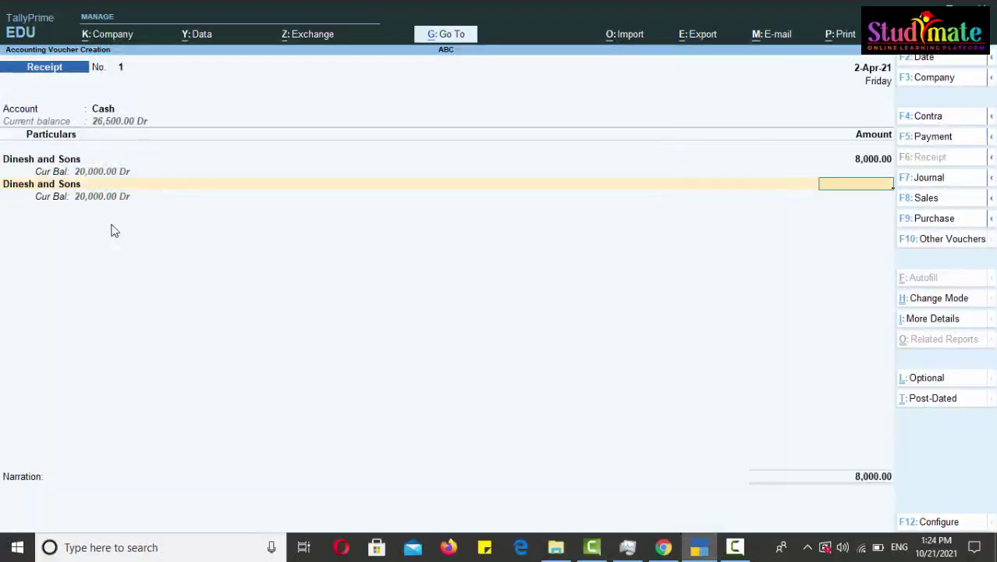
{"action": "key", "text": "BackSpace"}
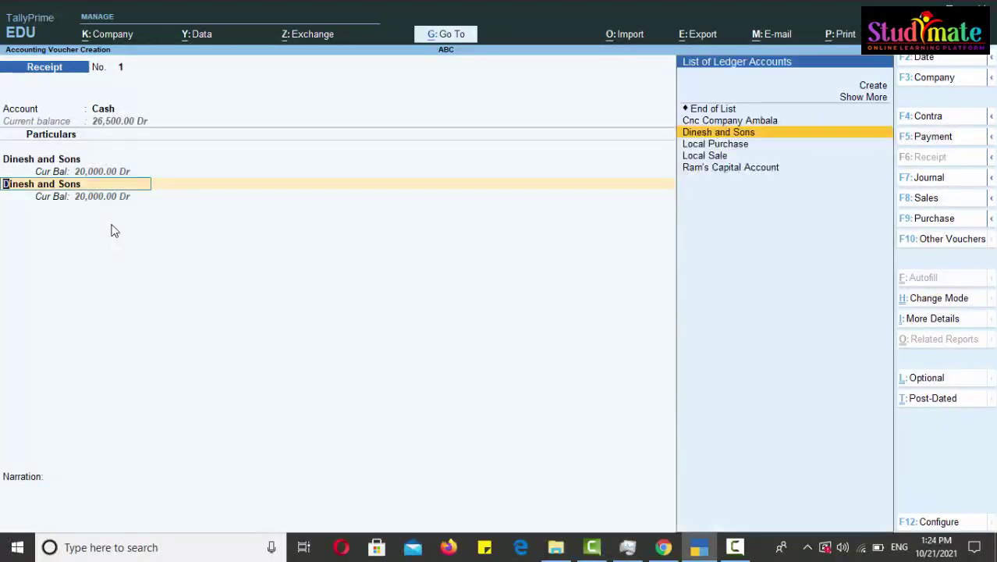
{"action": "key", "text": "Return"}
{"action": "key", "text": "BackSpace"}
{"action": "key", "text": "Return"}
{"action": "key", "text": "Return"}
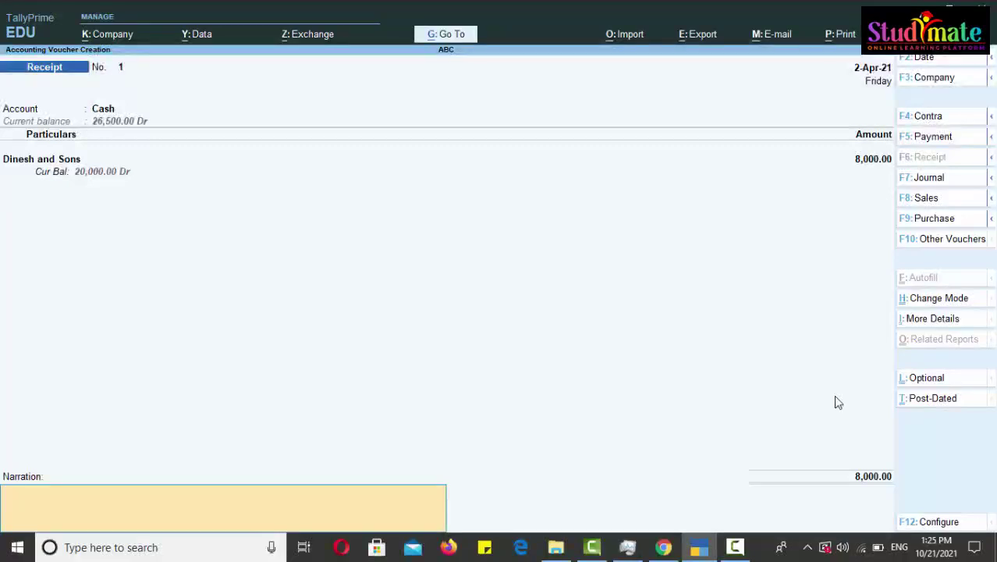
Add the narration "REC PAYMENT FROM DIENSH" and save the receipt voucher.
{"action": "type", "text": "REC PAYMENT FROM DIENSH"}
{"action": "key", "text": "Return"}
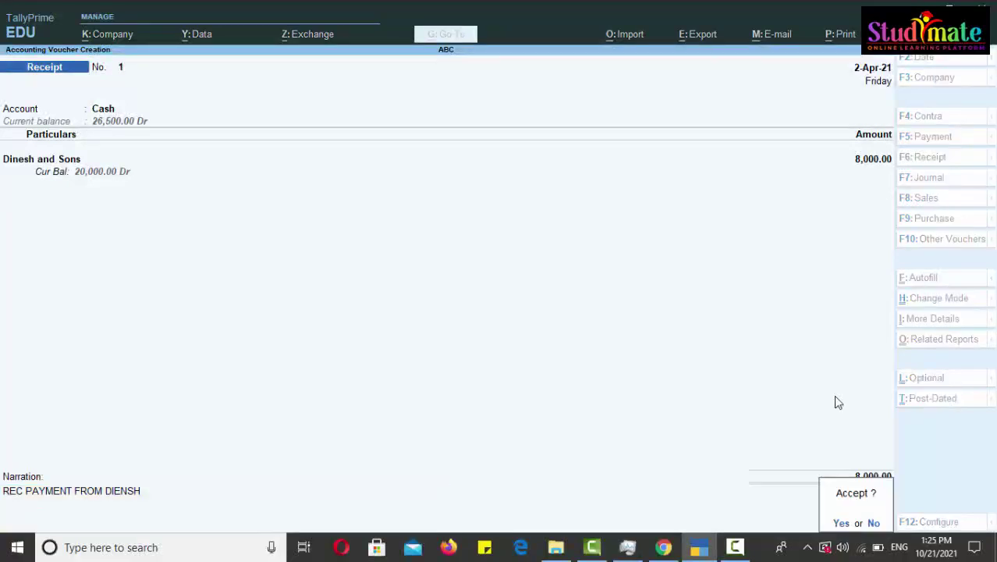
{"action": "key", "text": "y"}
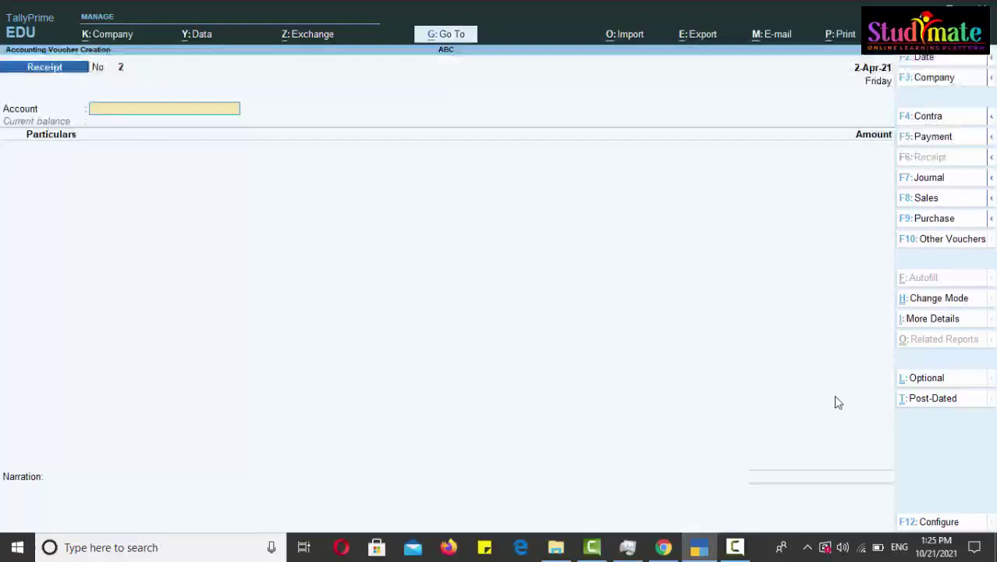
Leave voucher creation, open the Day Book and set its date to 1-4-2021.
{"action": "key", "text": "Escape"}
{"action": "key", "text": "Down"}
{"action": "key", "text": "Return"}
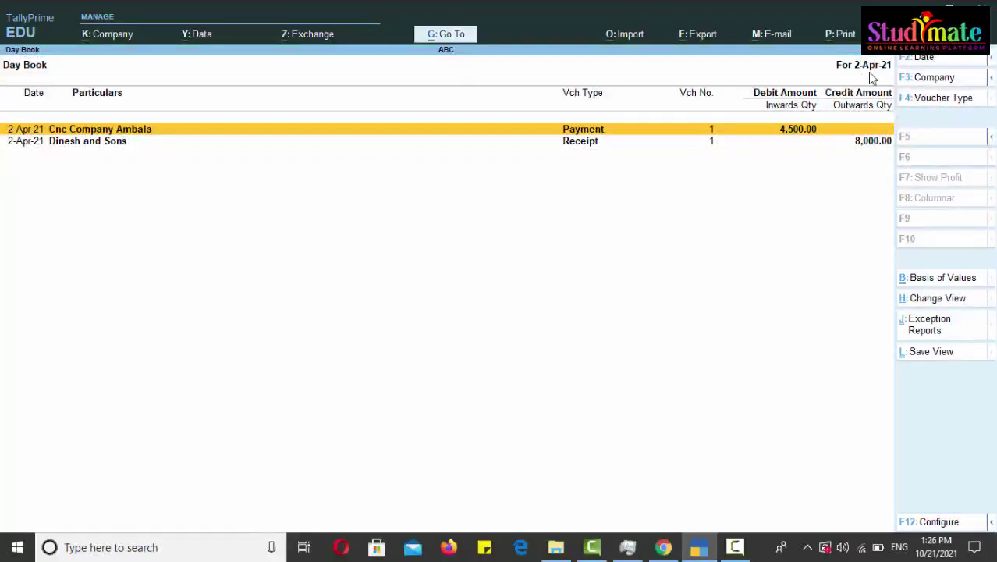
{"action": "left_click", "coordinate": [912, 68]}
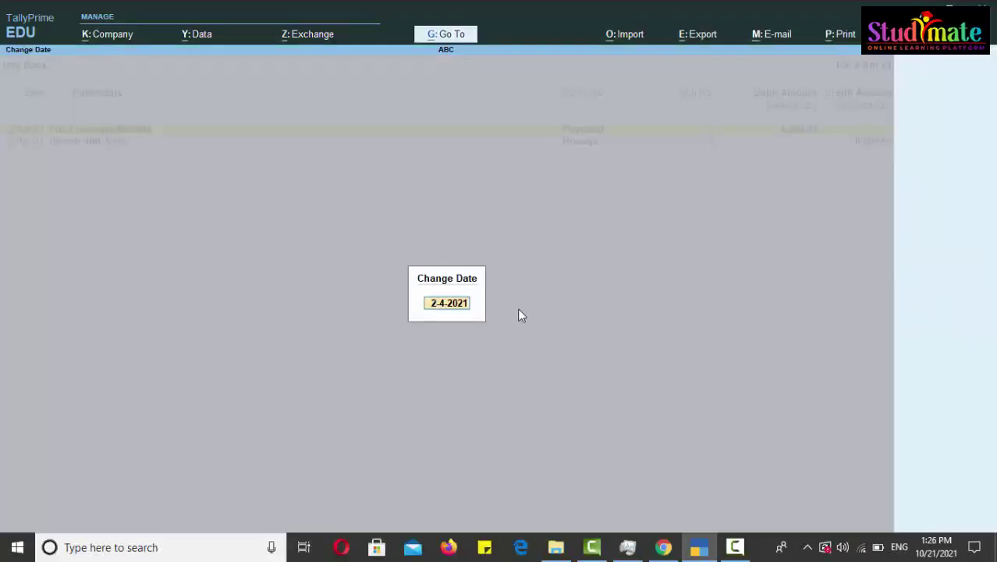
{"action": "type", "text": "1"}
{"action": "key", "text": "Return"}
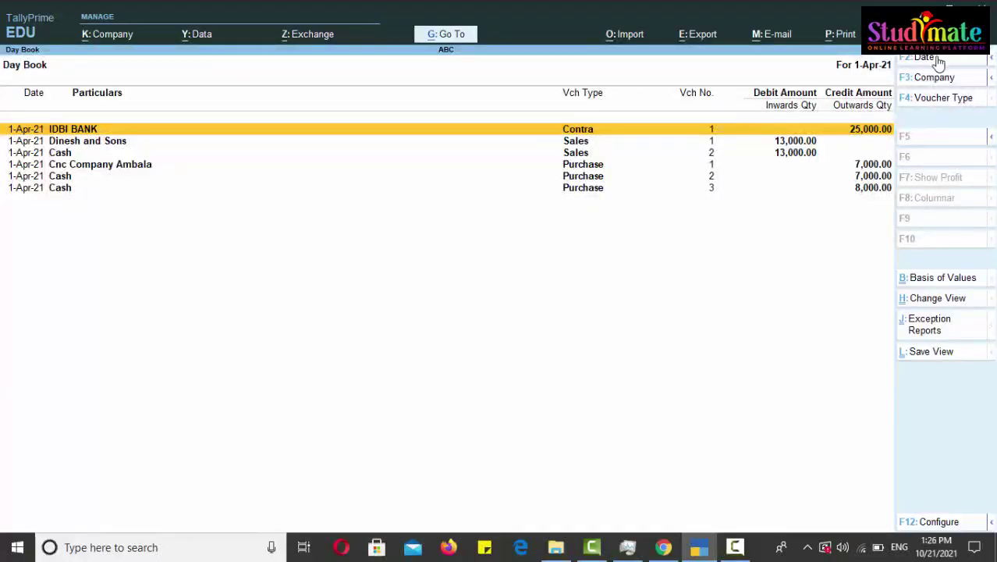
Set the Day Book period to run from 1-4-2021 to 2-4-2021.
{"action": "left_click", "coordinate": [991, 63]}
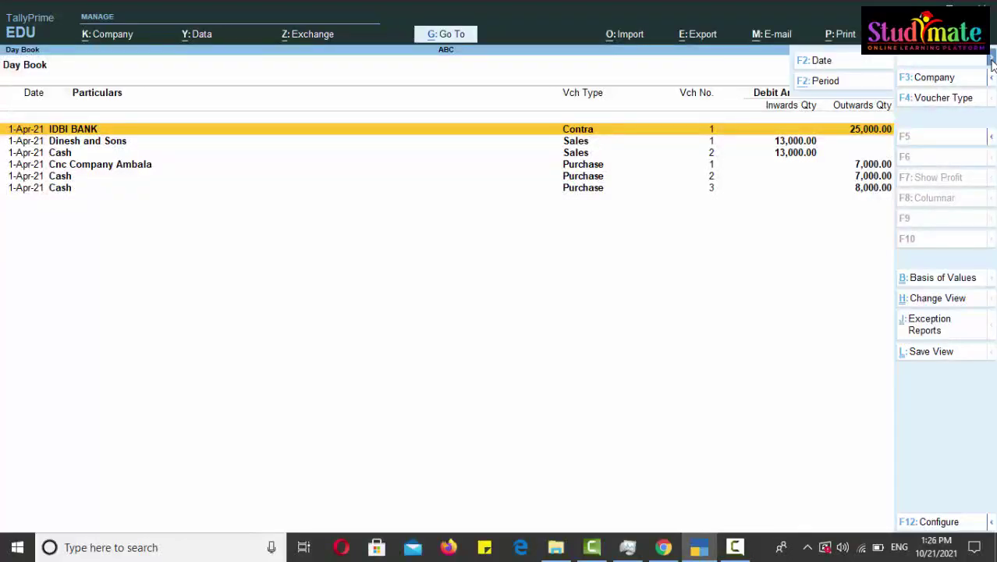
{"action": "left_click", "coordinate": [831, 84]}
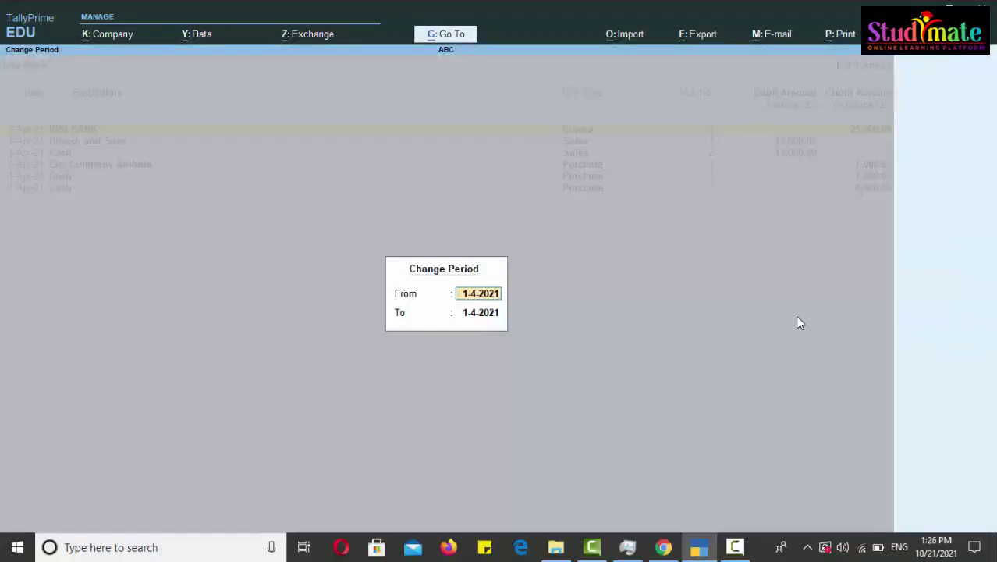
{"action": "key", "text": "Return"}
{"action": "type", "text": "2"}
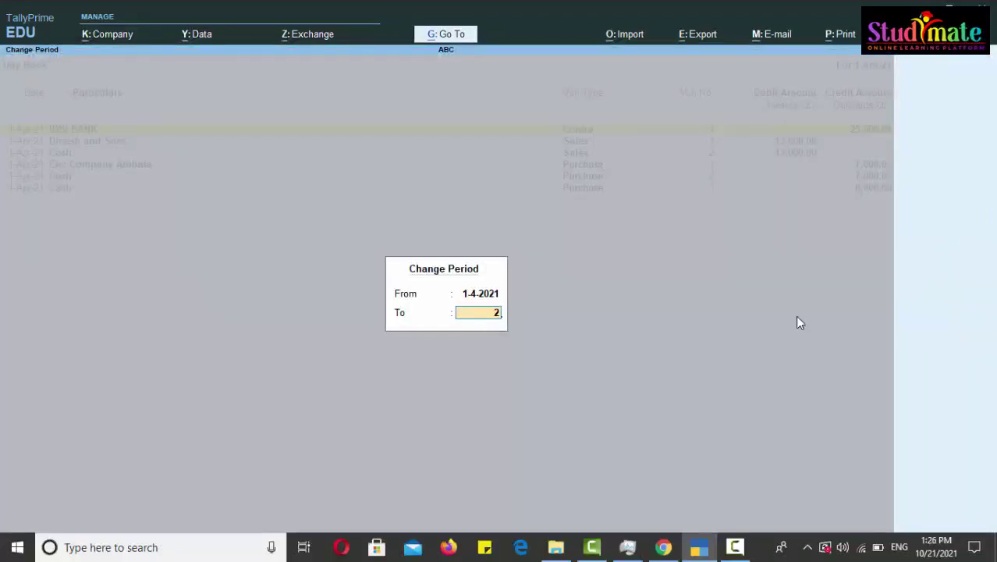
{"action": "key", "text": "Return"}
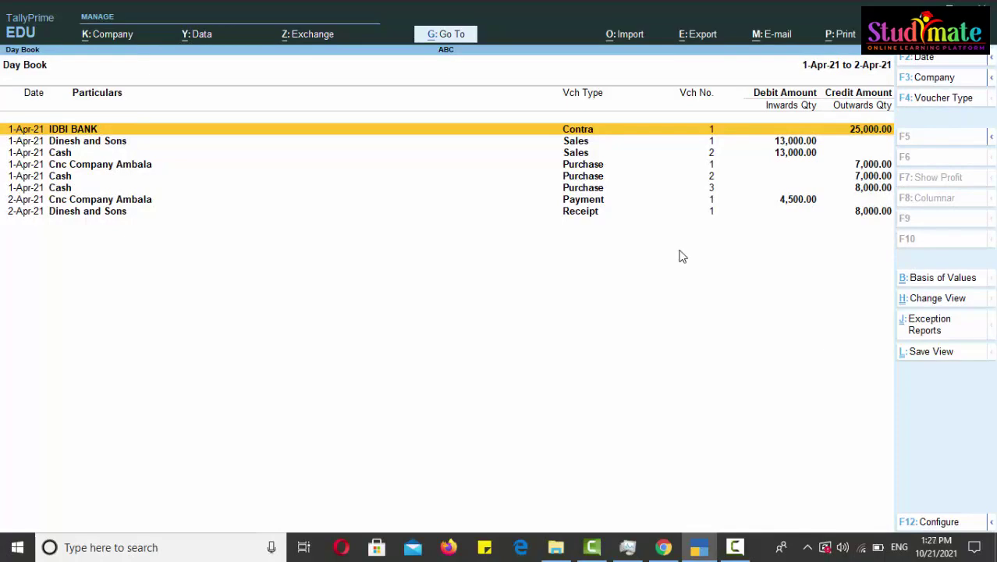
Review the Day Book's period setting and keep the range 1-4-2021 to 2-4-2021.
{"action": "key", "text": "alt+F2"}
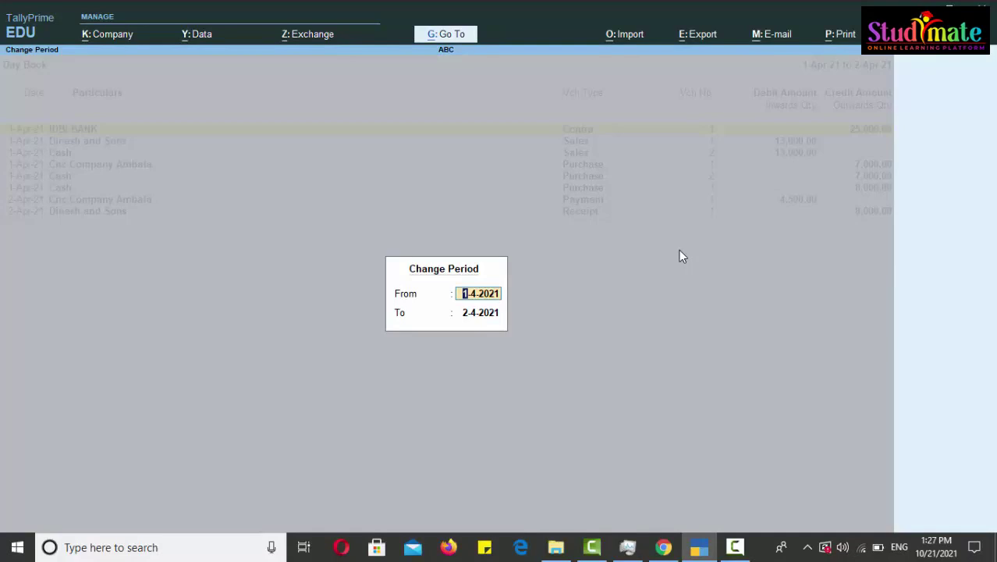
{"action": "key", "text": "Return"}
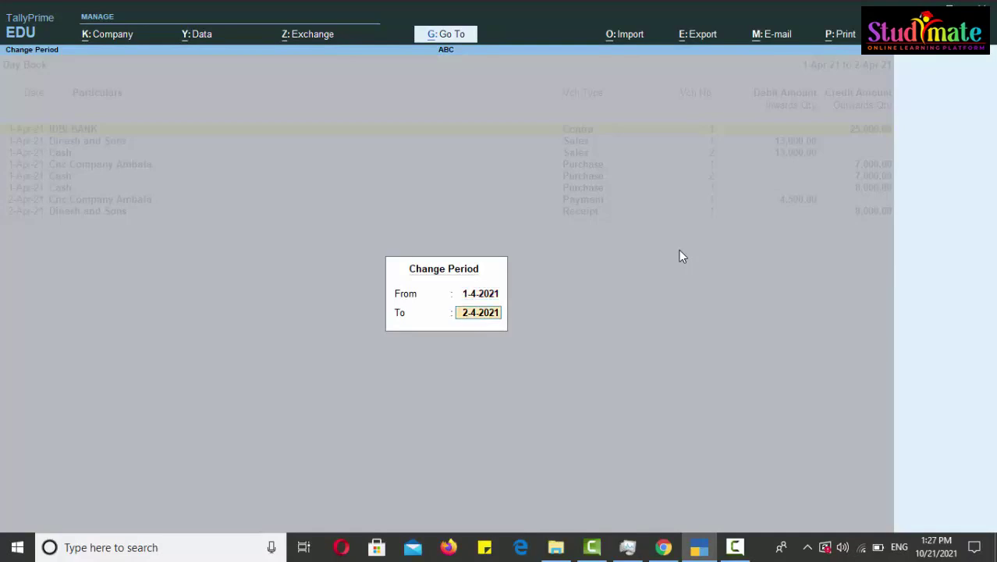
{"action": "key", "text": "Return"}
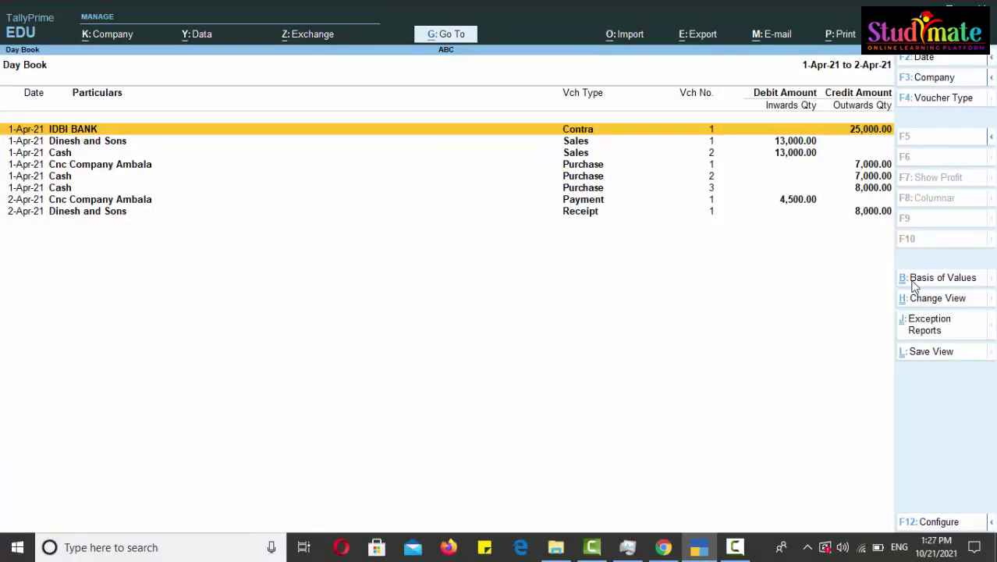
Filter the Day Book by voucher type to list only the Payment vouchers.
{"action": "left_click", "coordinate": [929, 100]}
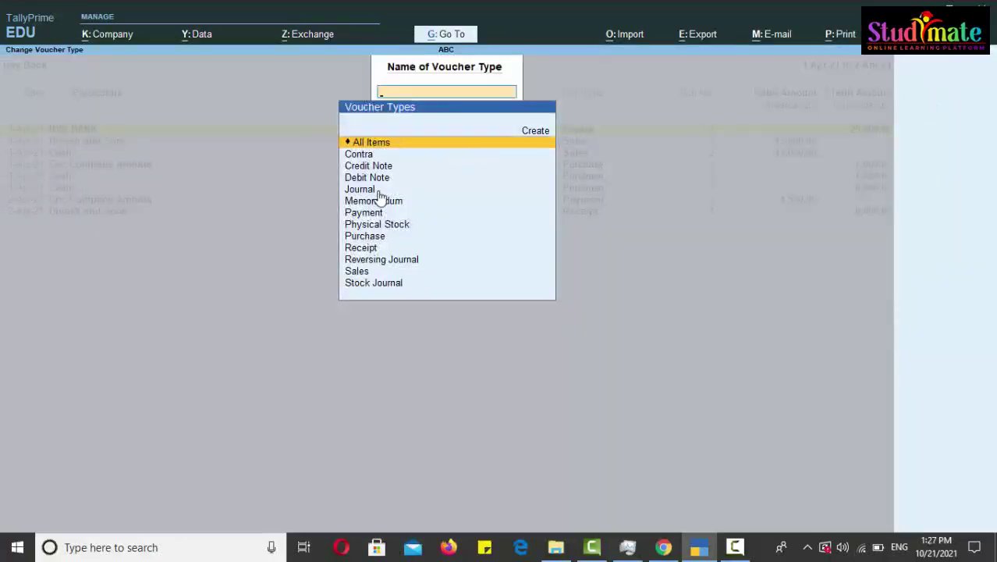
{"action": "left_click", "coordinate": [373, 216]}
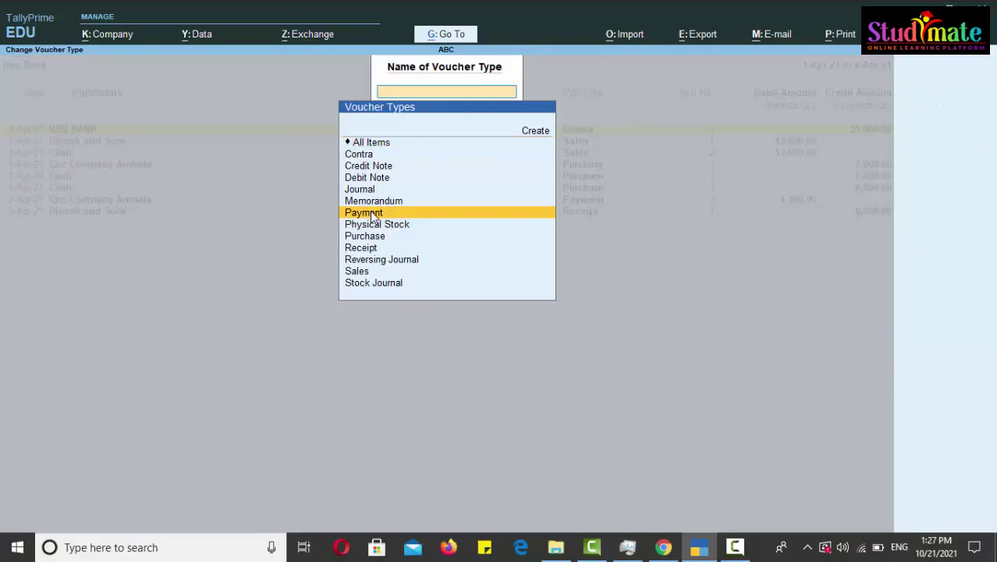
{"action": "left_click", "coordinate": [373, 216]}
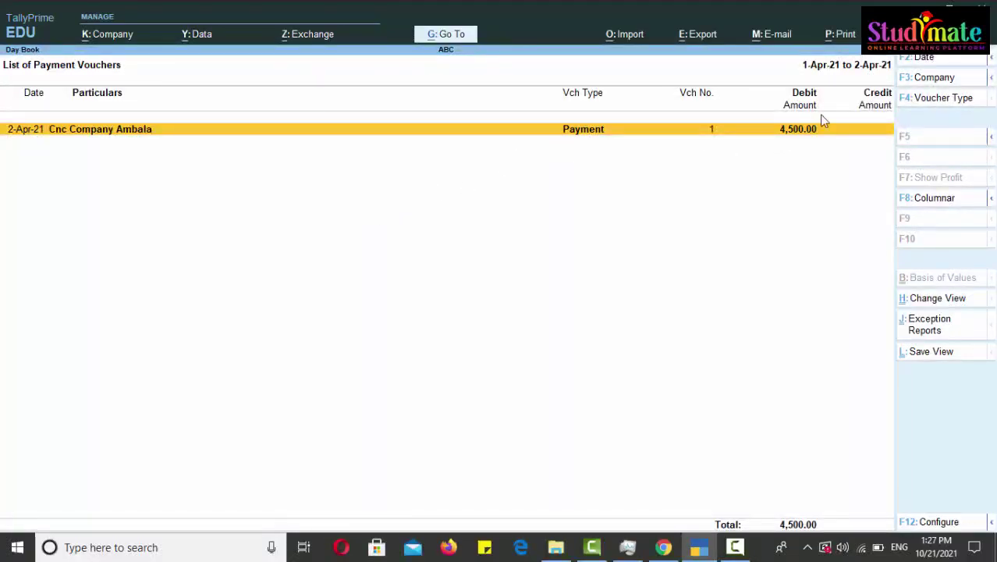
Open the voucher type selection for the payment voucher list.
{"action": "key", "text": "F4"}
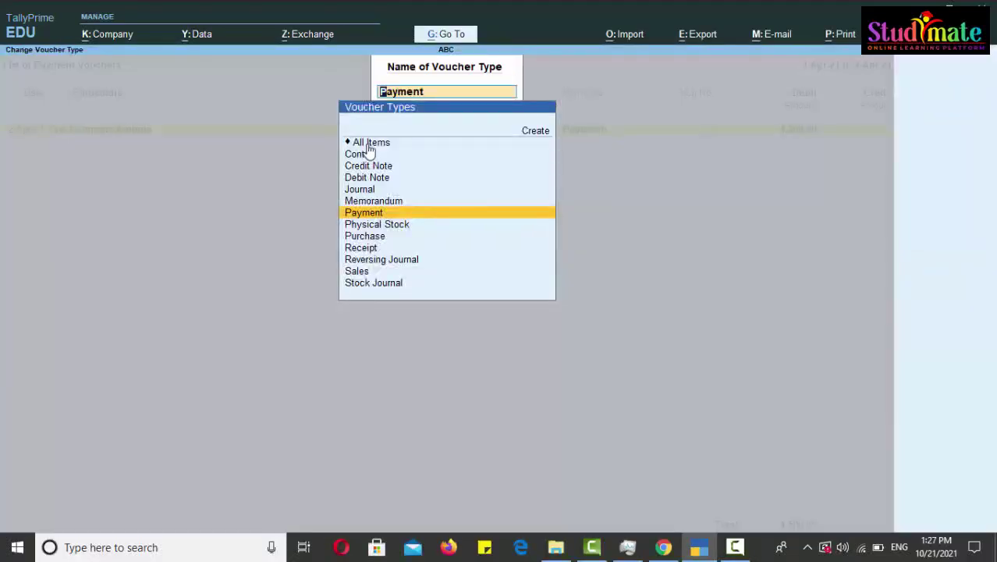